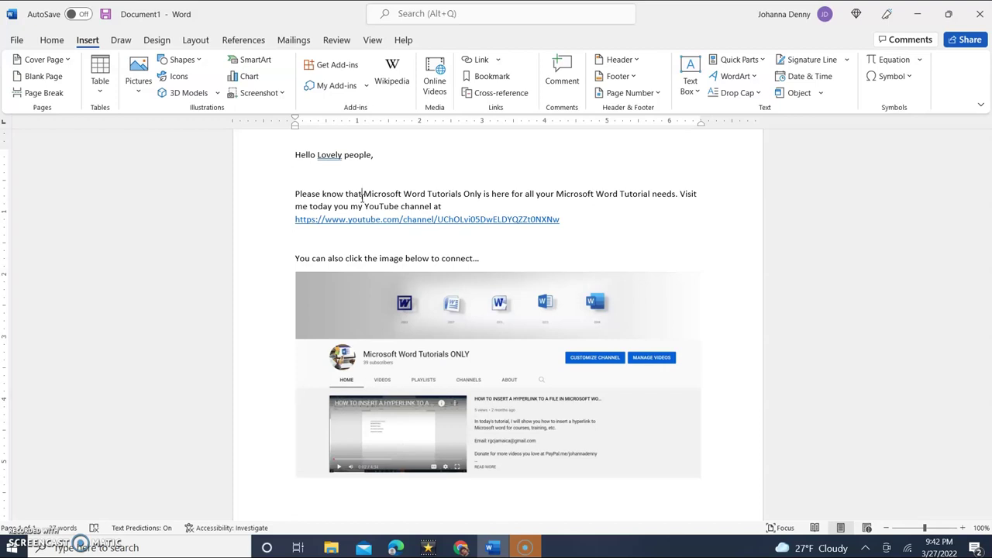
# Replace 'you' with 'on' in the sentence and select the phrase 'Microsoft Word Tutorials Only'.
pyautogui.click(292, 144)
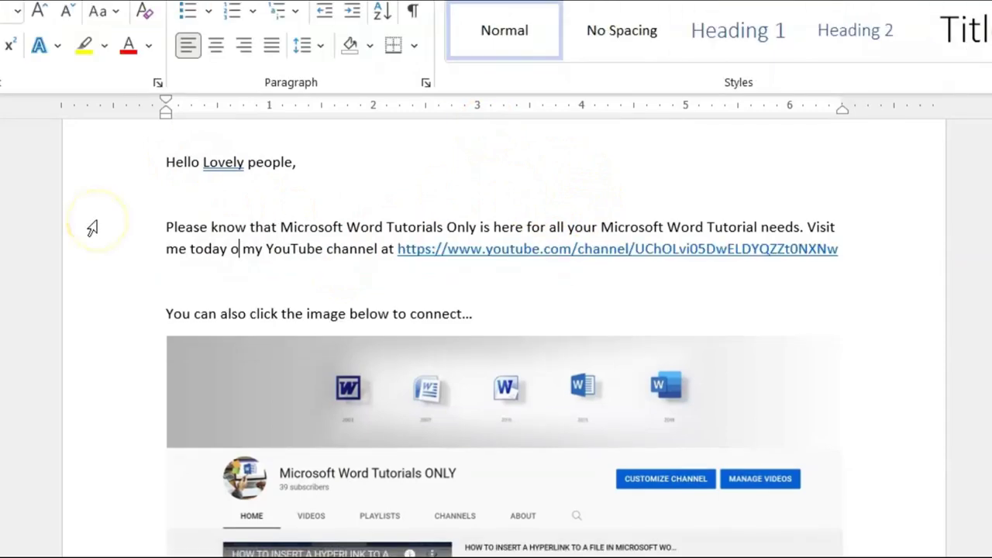
pyautogui.write('n')
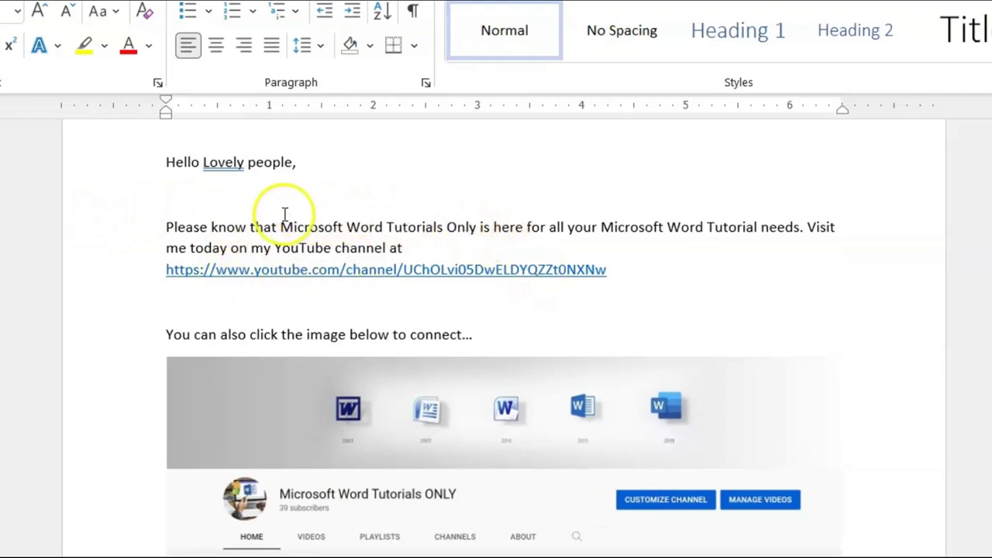
pyautogui.moveTo(281, 226); pyautogui.dragTo(475, 228)
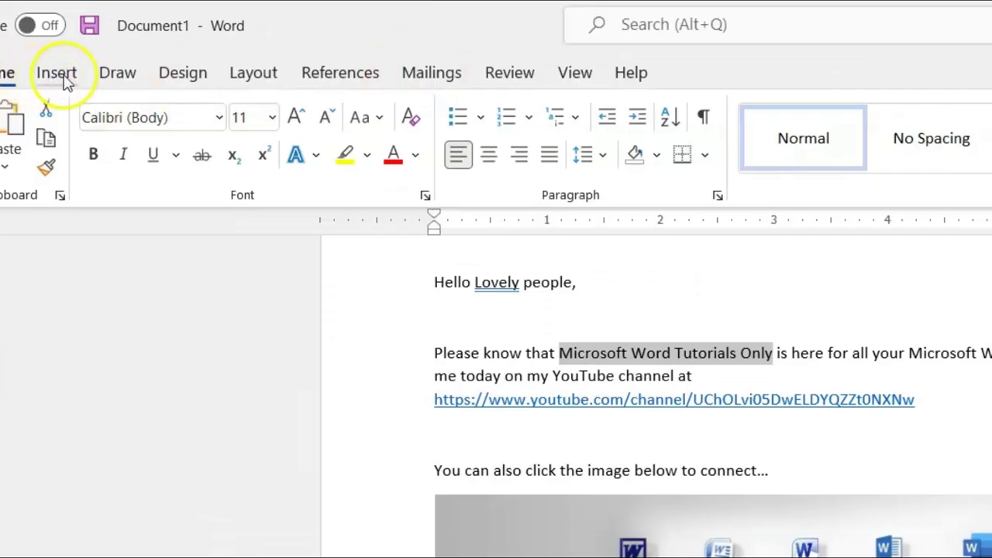
pyautogui.click(89, 42)
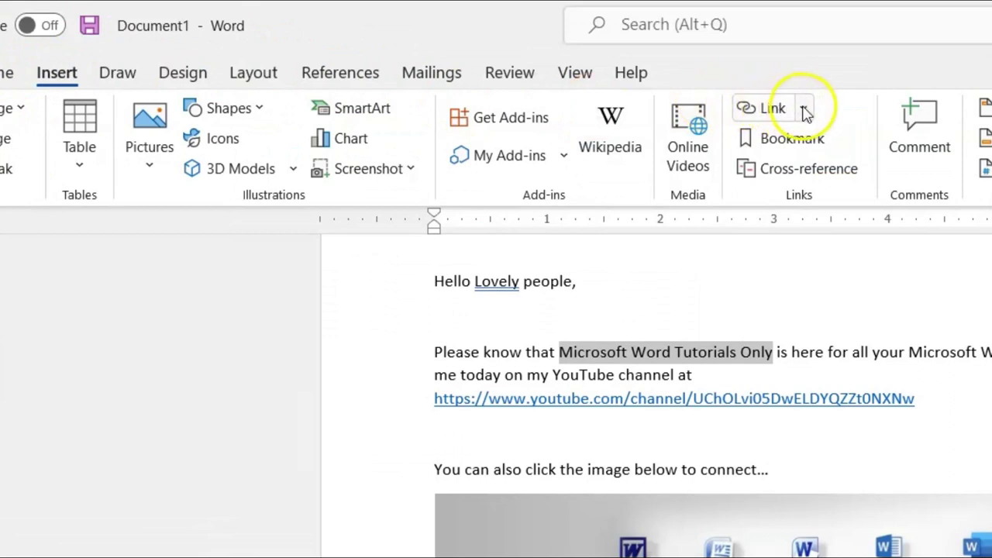
pyautogui.click(774, 108)
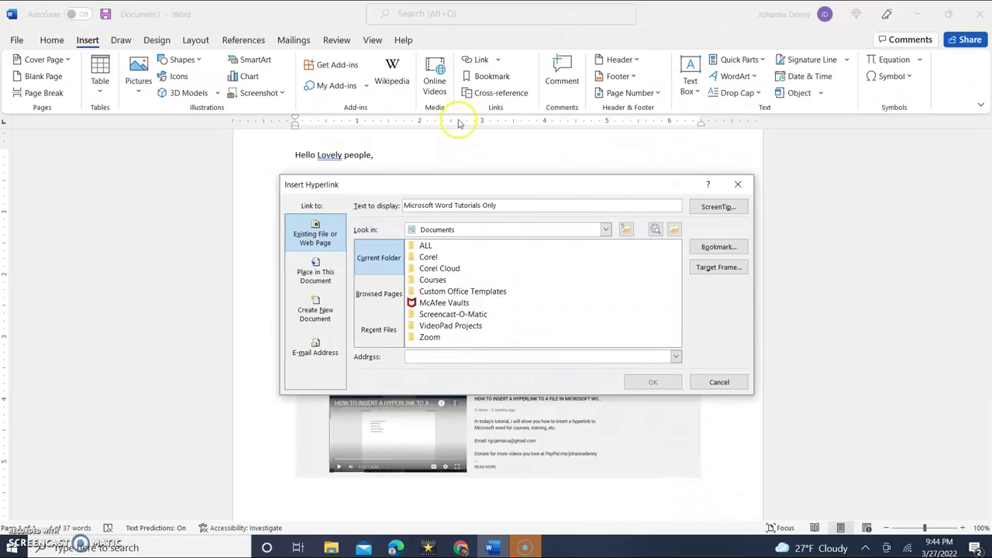
pyautogui.click(448, 425)
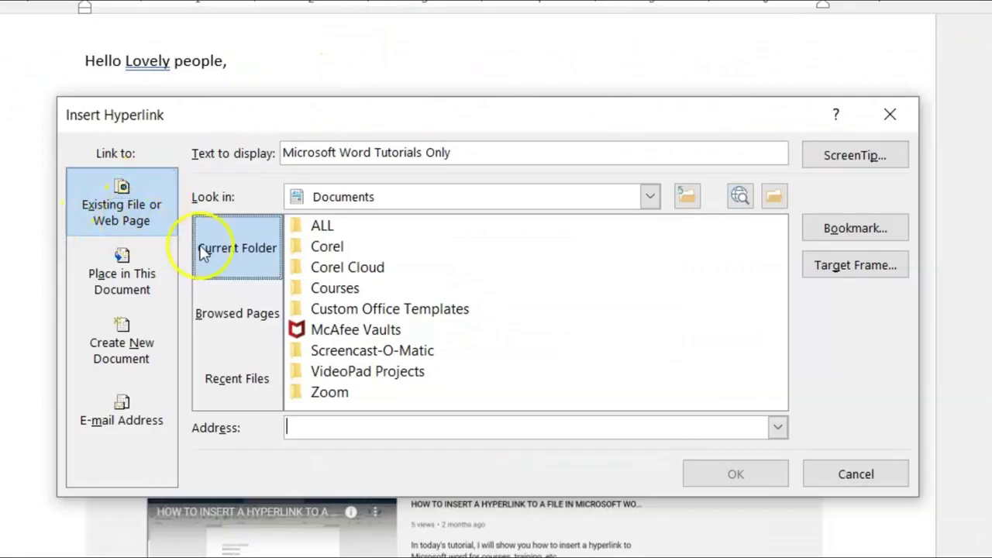
pyautogui.click(237, 248)
pyautogui.click(87, 183)
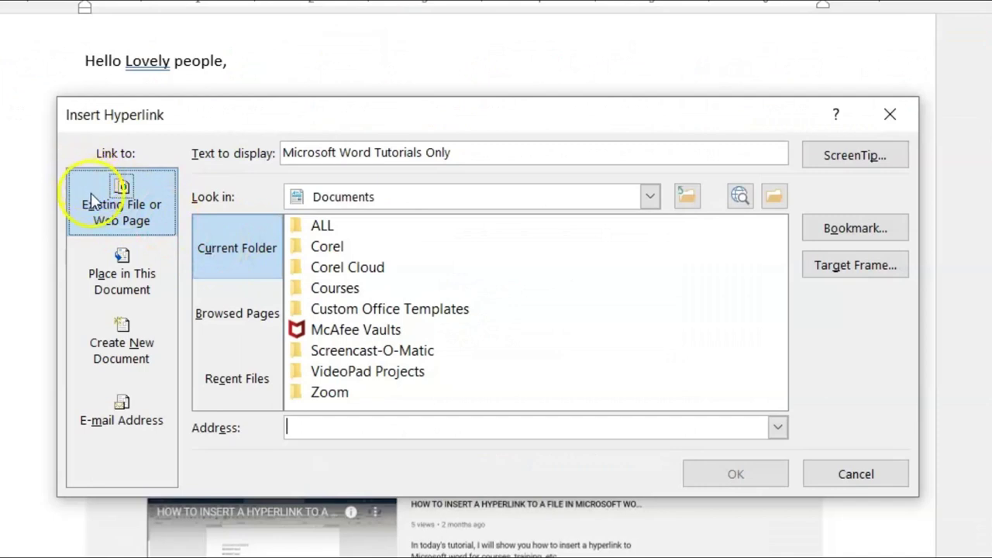
pyautogui.click(224, 254)
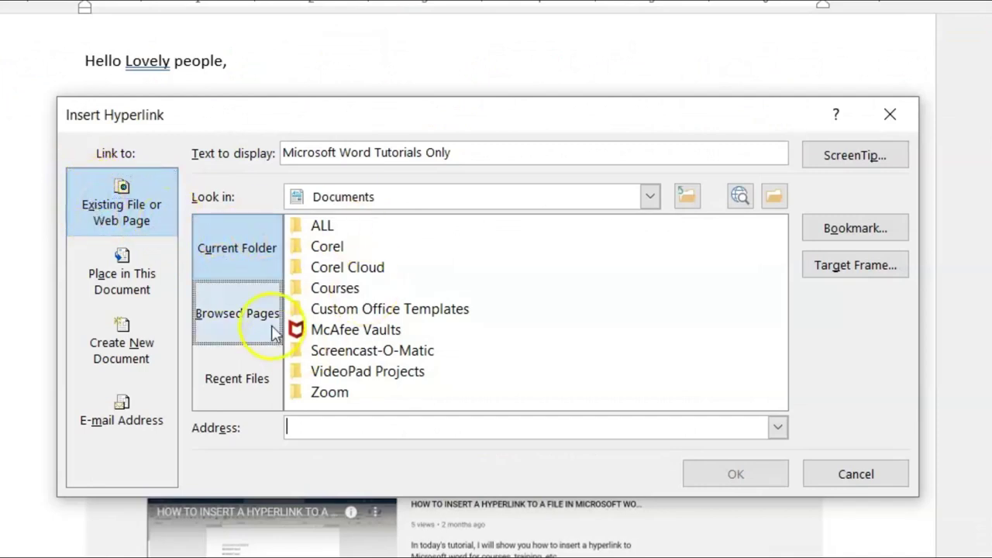
pyautogui.click(122, 188)
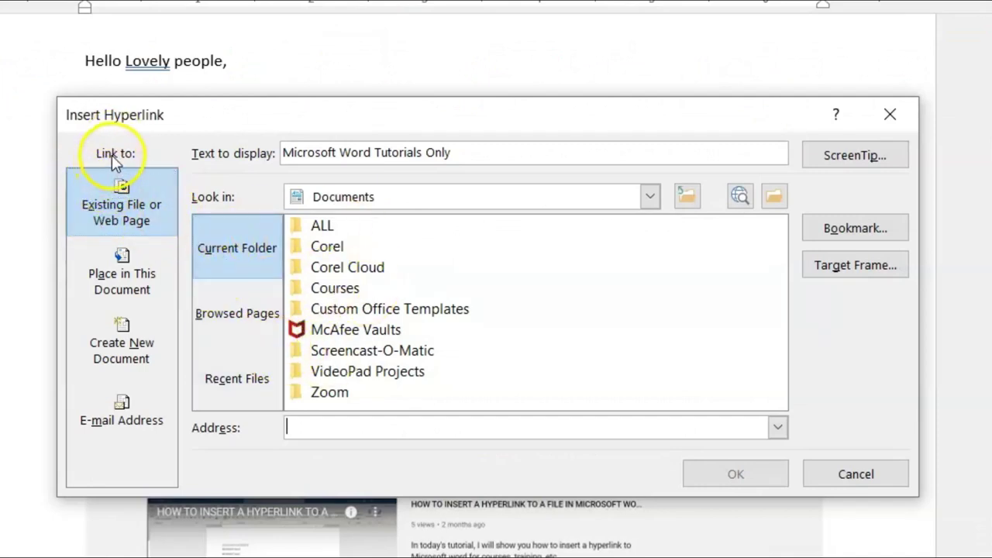
pyautogui.click(121, 187)
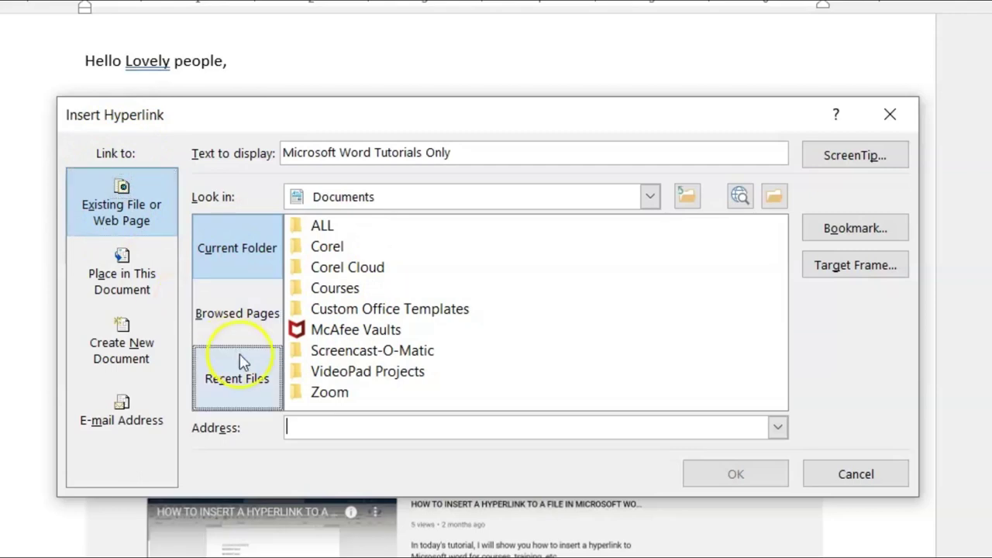
pyautogui.click(313, 430)
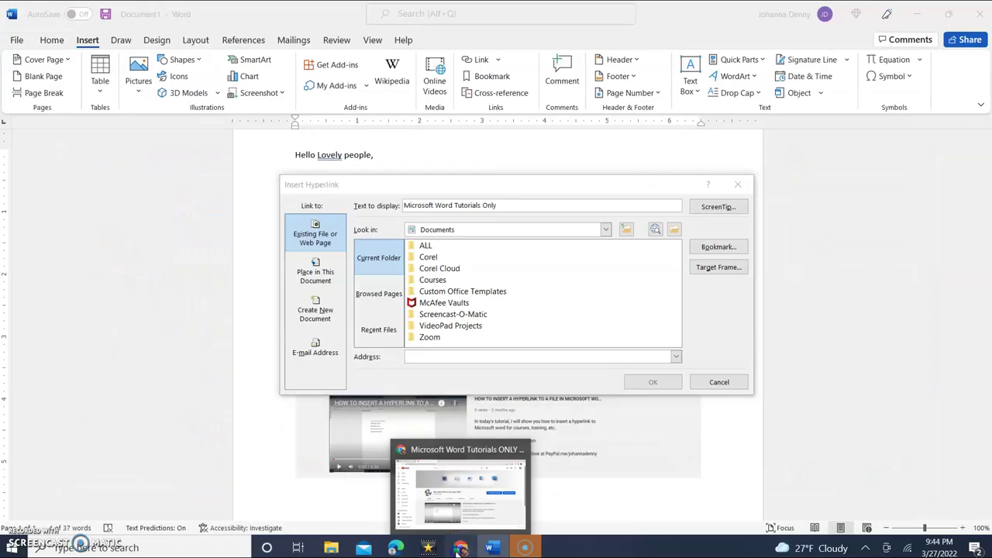
pyautogui.click(458, 547)
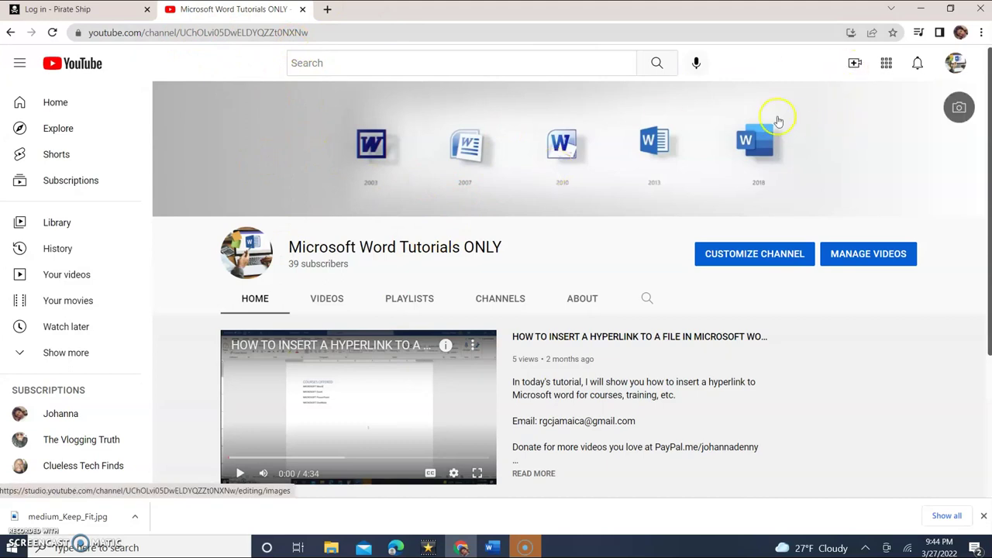
# Copy the YouTube channel's full https address from Chrome's address bar and return to Word.
pyautogui.click(330, 32)
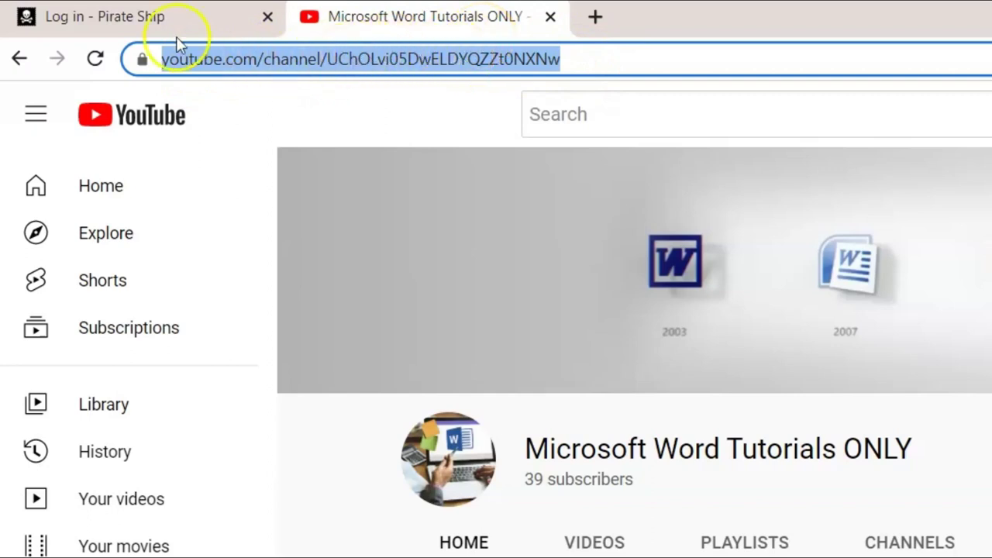
pyautogui.click(598, 60)
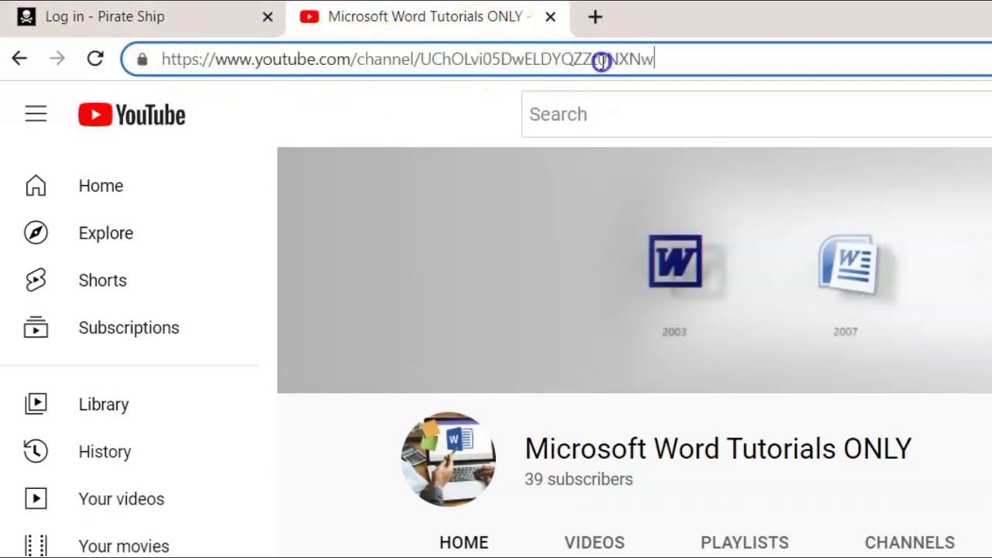
pyautogui.click(551, 59)
pyautogui.click(314, 469)
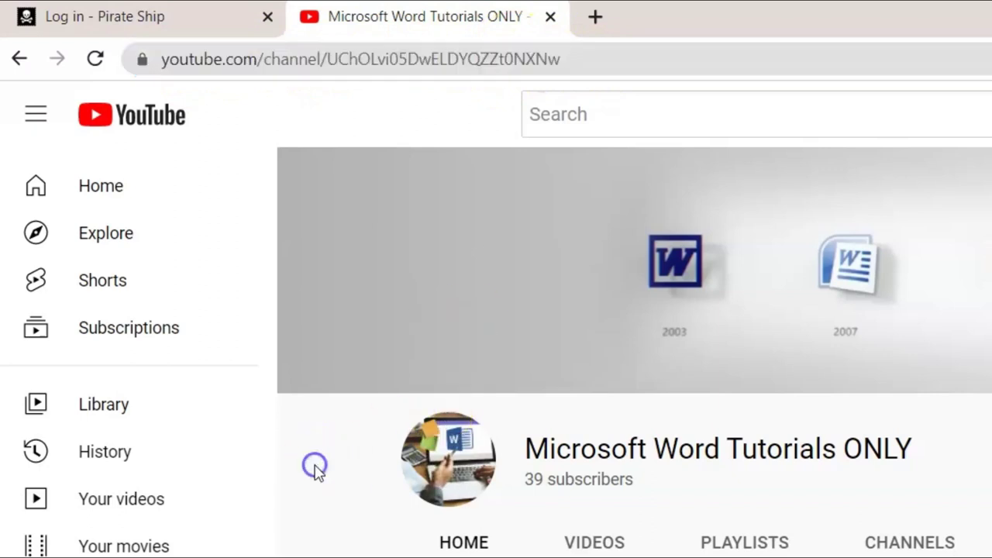
pyautogui.click(449, 59)
pyautogui.tripleClick(451, 62)
pyautogui.hotkey('ctrl', 'c')
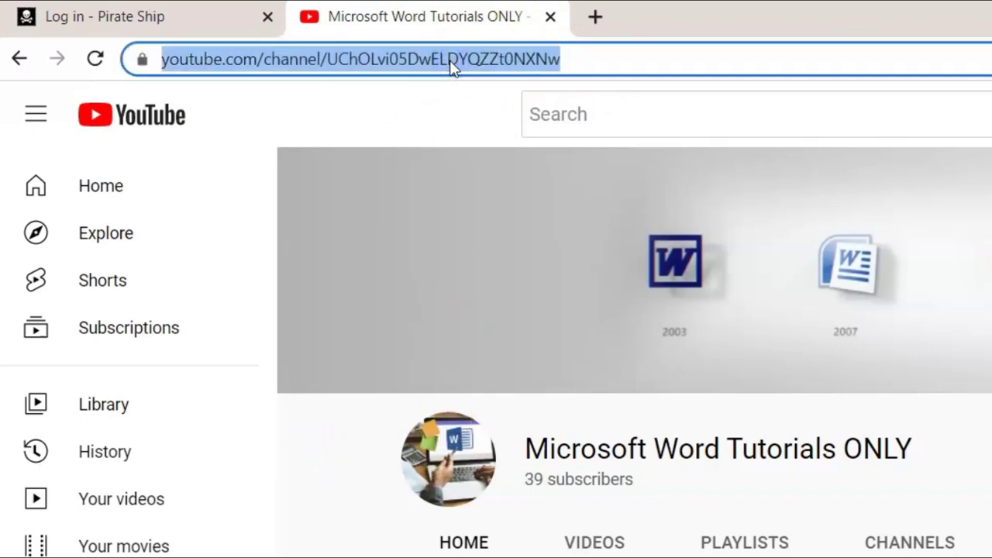
pyautogui.rightClick(453, 67)
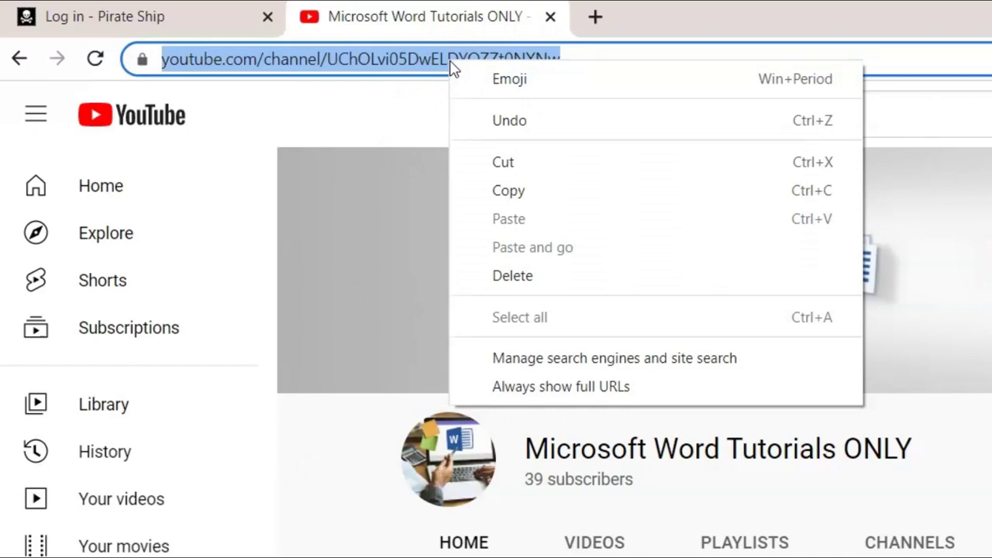
pyautogui.click(537, 200)
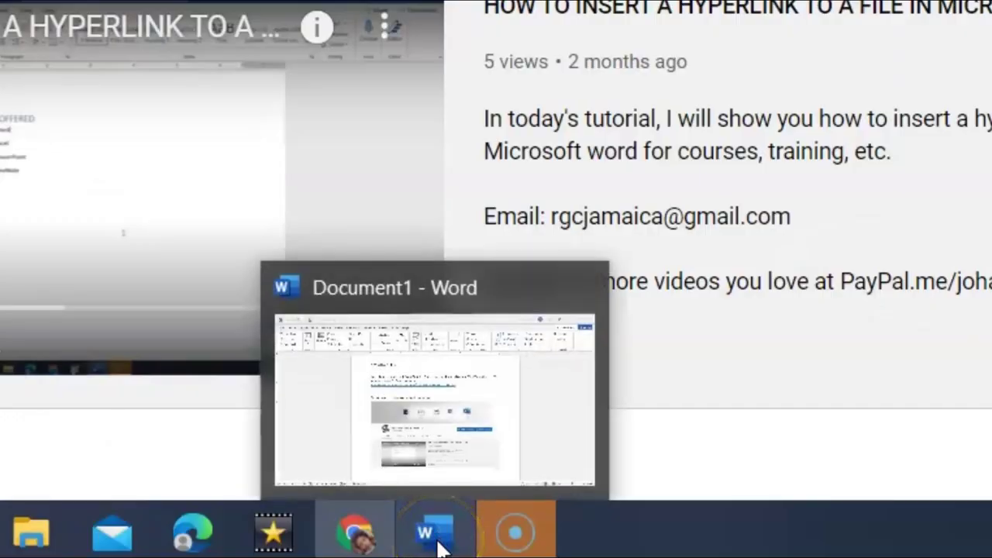
pyautogui.click(436, 533)
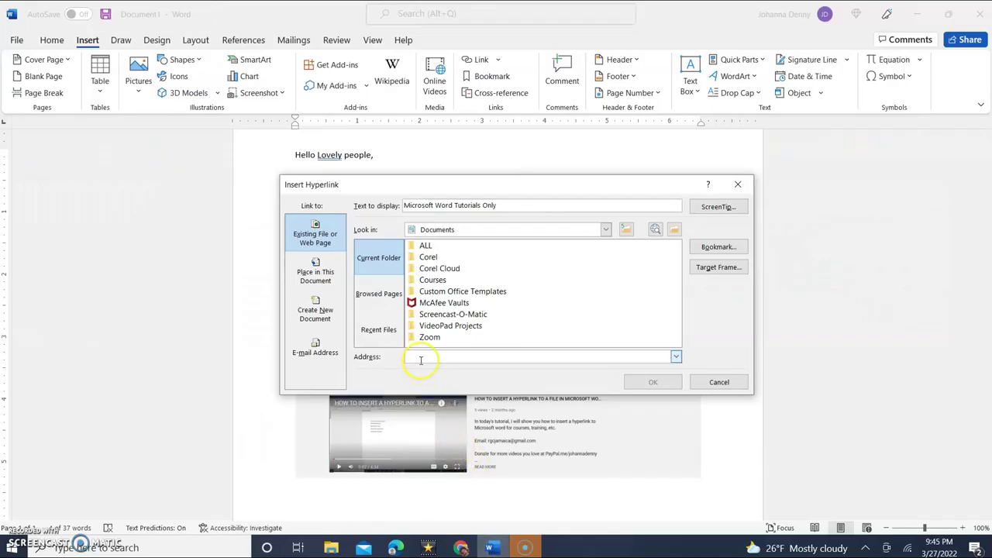
# Paste the channel address into the hyperlink's Address box and reposition the Insert Hyperlink dialog.
pyautogui.rightClick(419, 360)
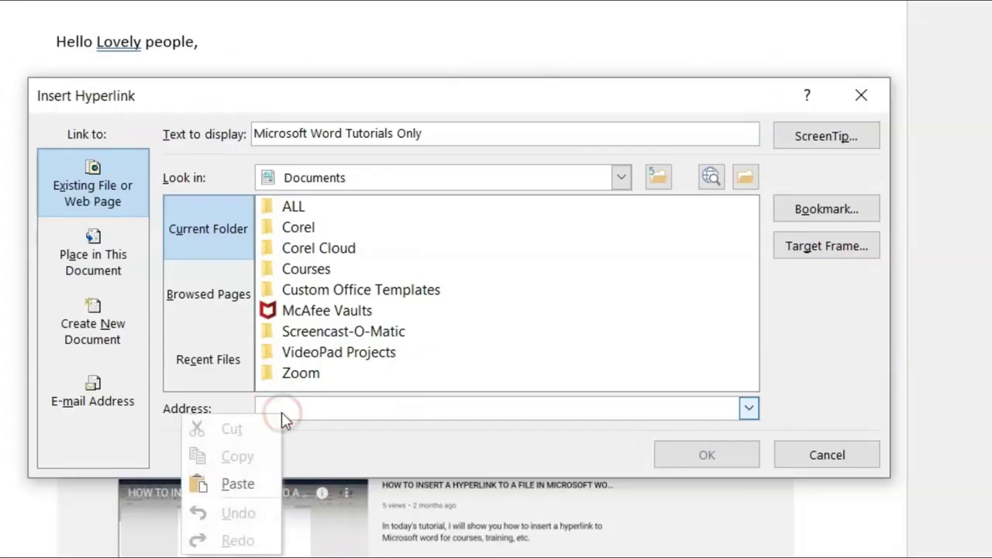
pyautogui.click(237, 483)
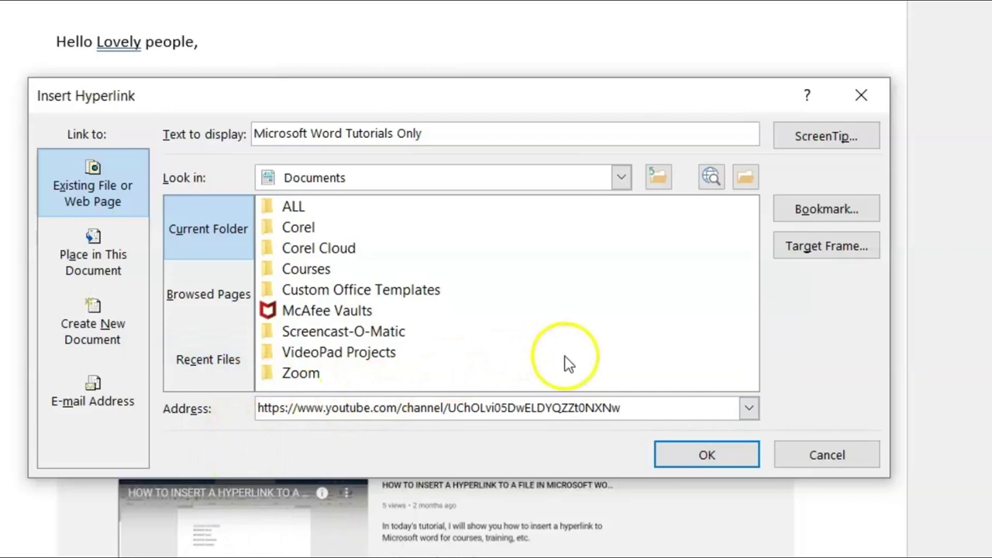
pyautogui.click(830, 248)
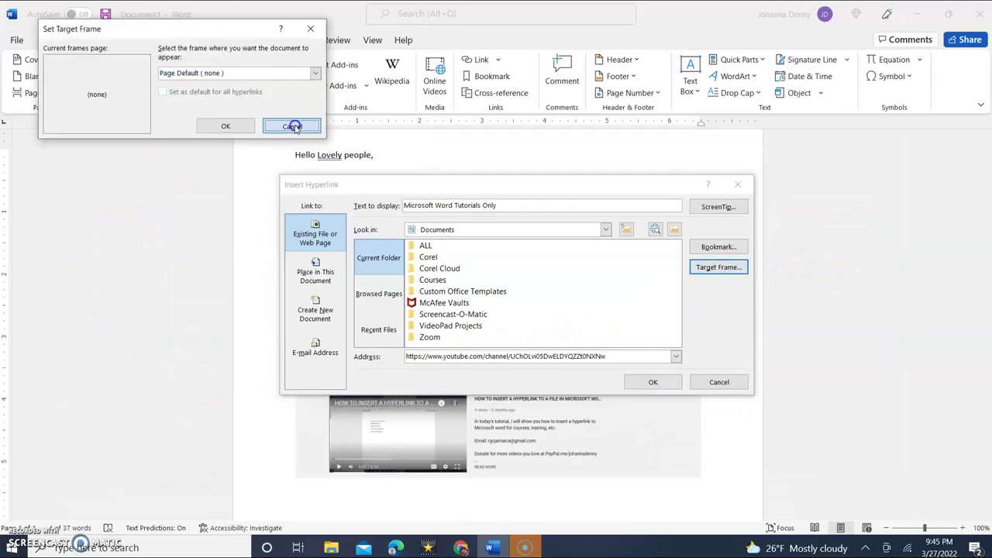
pyautogui.click(292, 125)
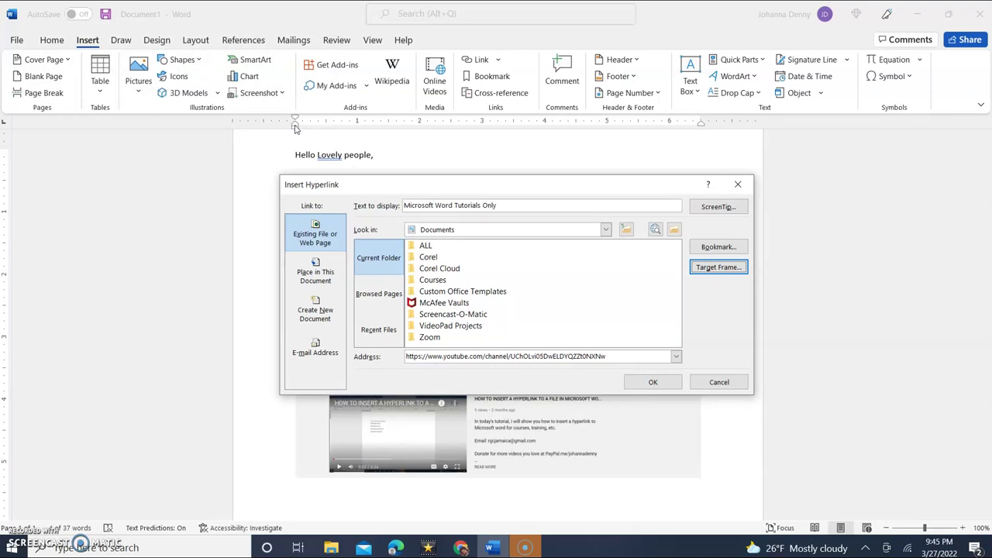
pyautogui.click(509, 210)
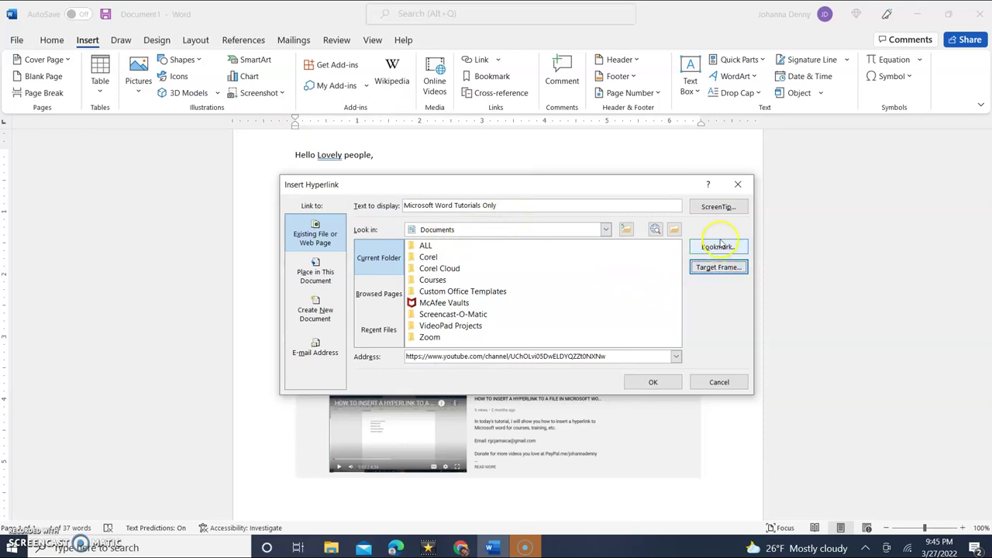
pyautogui.moveTo(638, 186)
pyautogui.mouseDown()
pyautogui.moveTo(600, 158)
pyautogui.moveTo(644, 179)
pyautogui.moveTo(630, 183)
pyautogui.mouseUp()
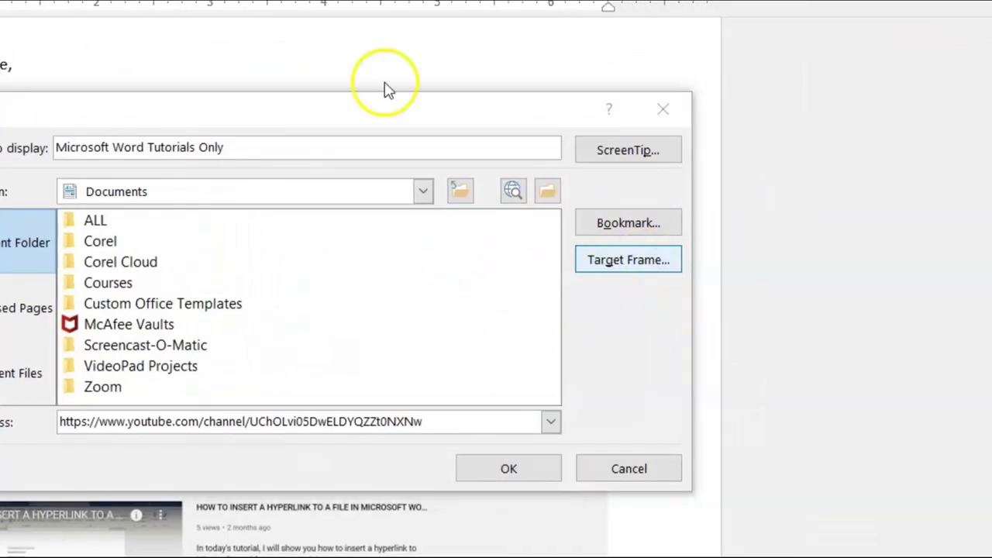
# Set the link's target frame to New window and confirm the hyperlink.
pyautogui.click(628, 259)
pyautogui.click(574, 133)
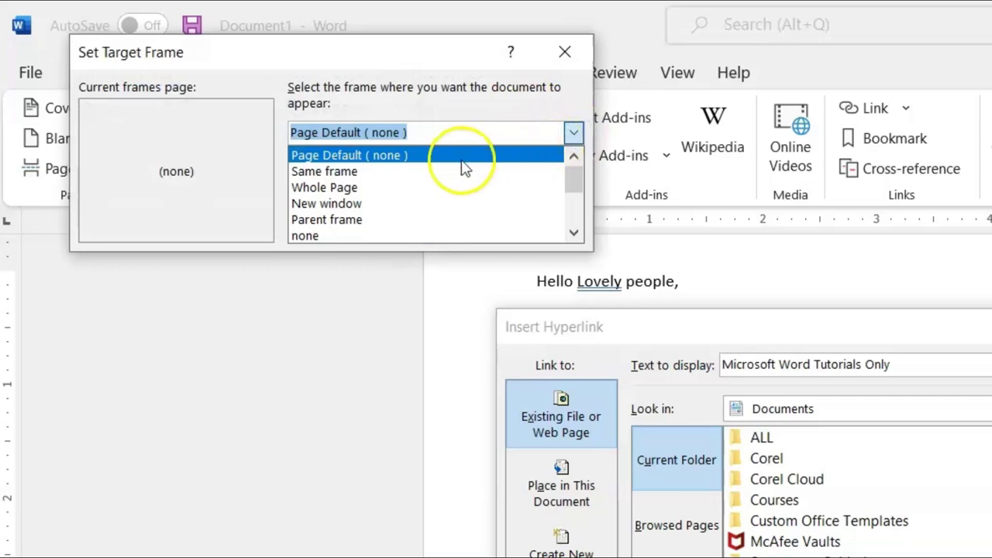
pyautogui.click(339, 205)
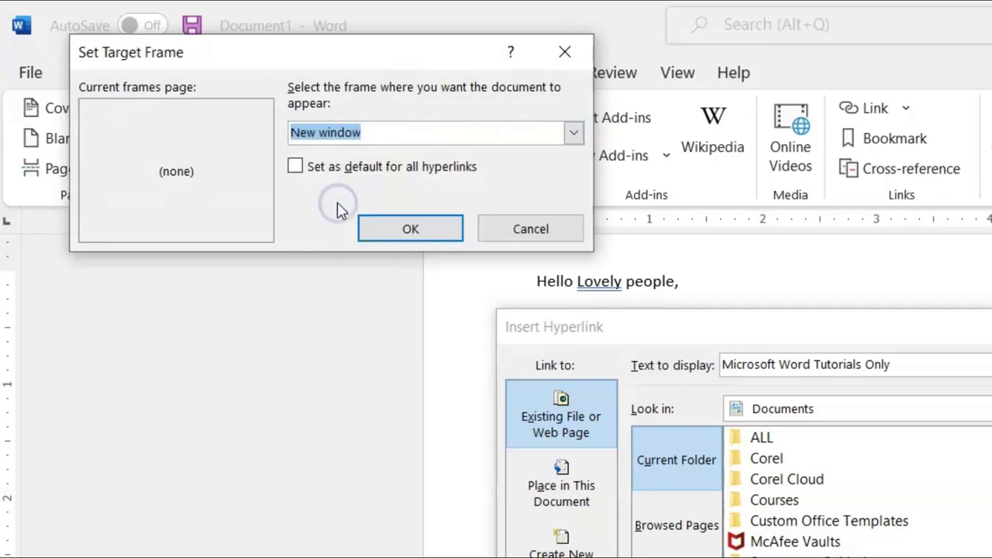
pyautogui.click(415, 228)
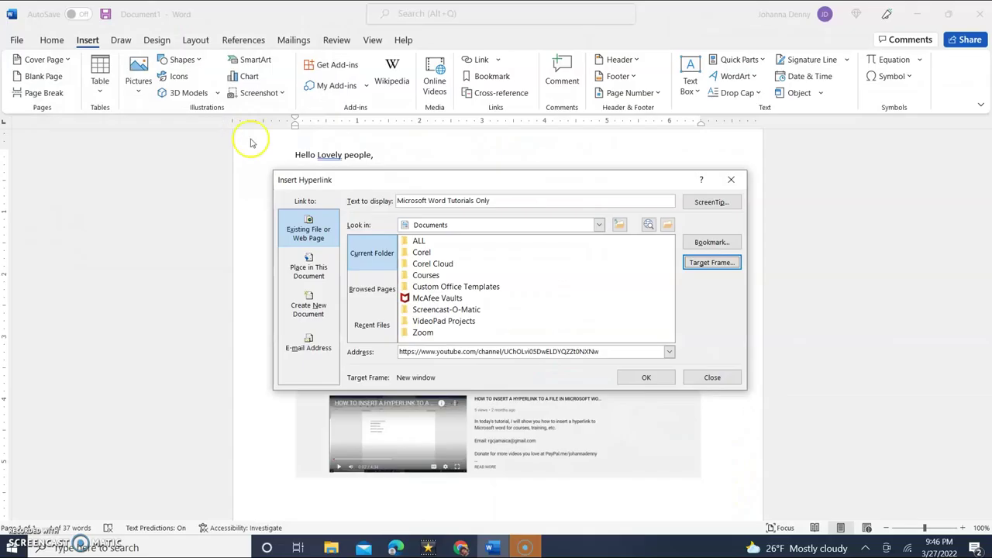
pyautogui.click(631, 377)
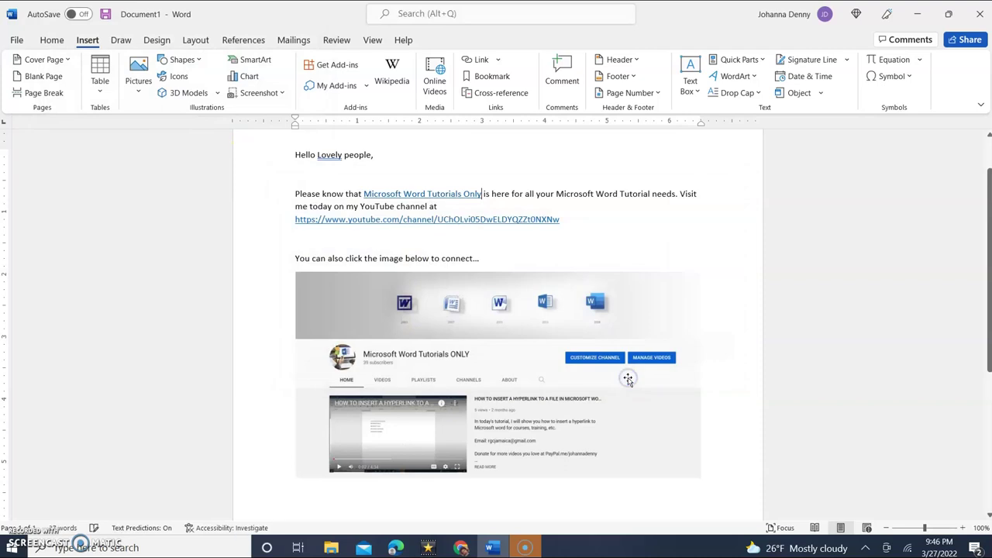
pyautogui.moveTo(439, 196)
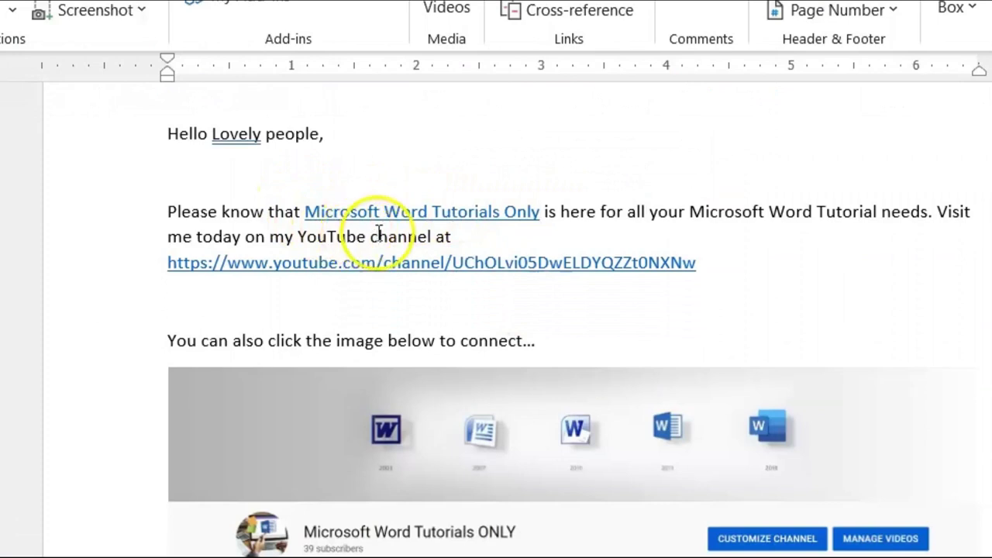
# Test the text link in Edge, pause the channel video, and return to the Word letter.
pyautogui.click(405, 217)
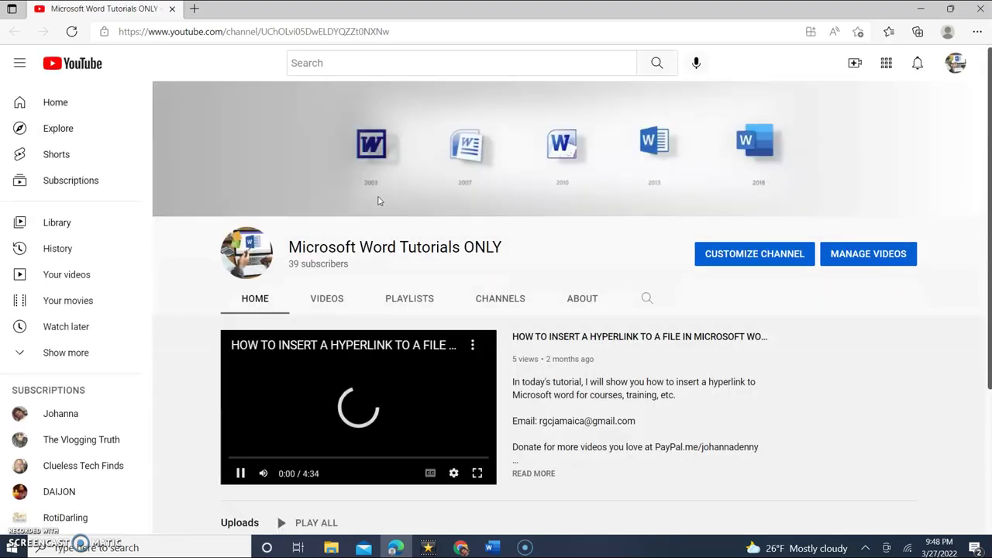
pyautogui.click(240, 472)
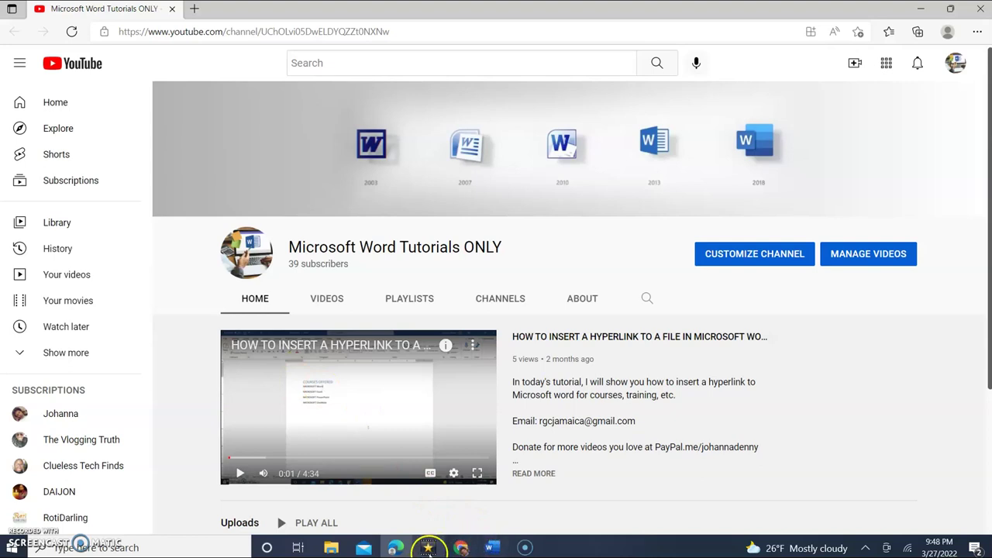
pyautogui.click(492, 548)
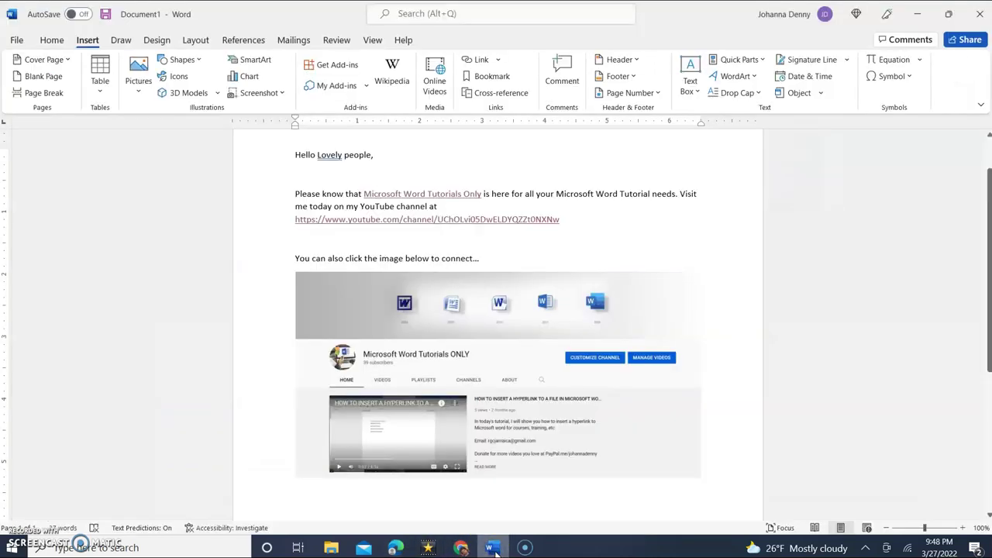
pyautogui.click(395, 547)
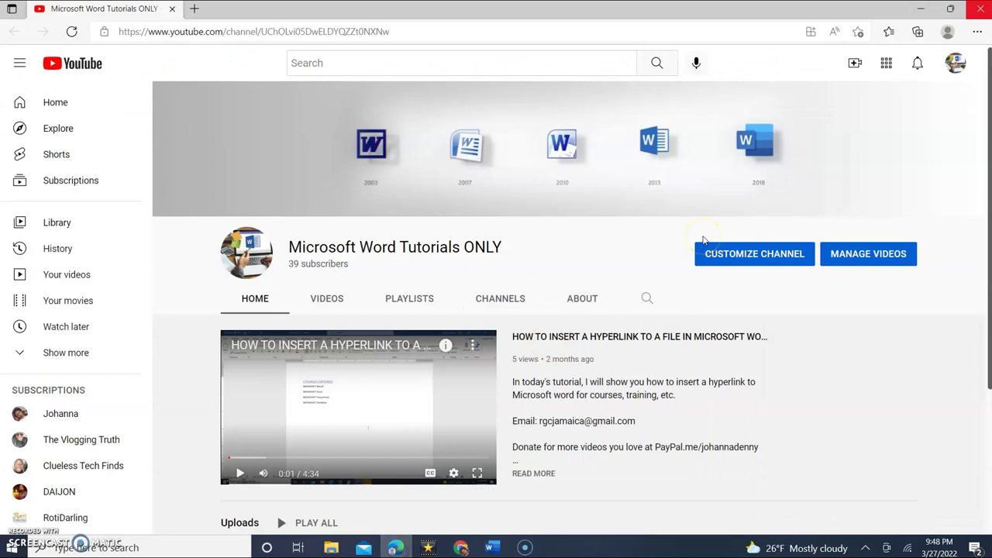
pyautogui.hotkey('alt', 'Tab')
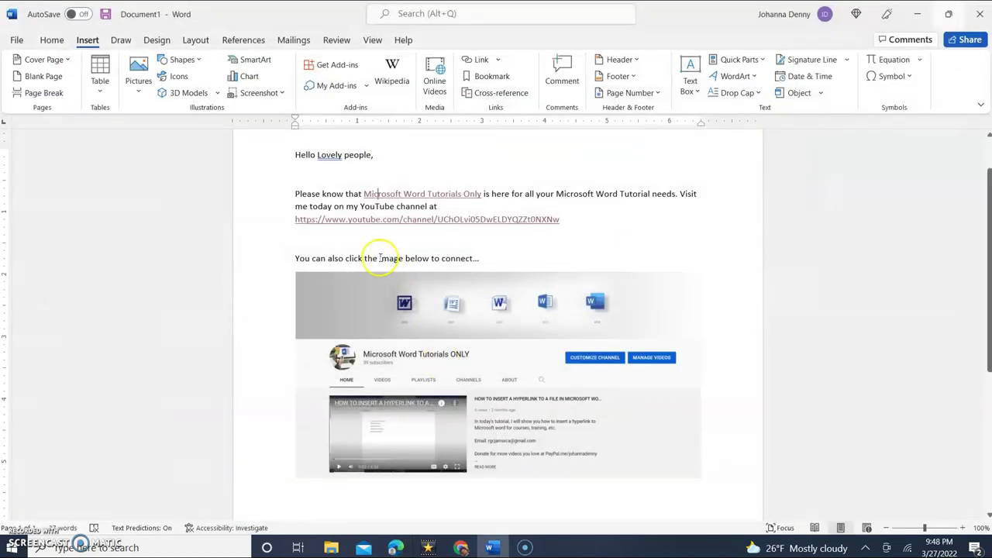
# Select the YouTube screenshot image and start an Existing File or Web Page link for it.
pyautogui.click(349, 299)
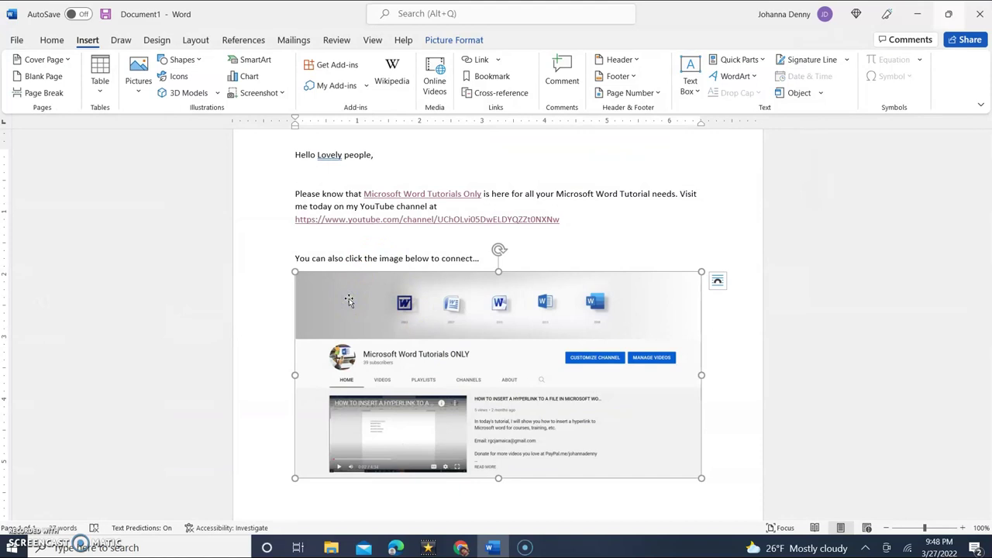
pyautogui.click(326, 204)
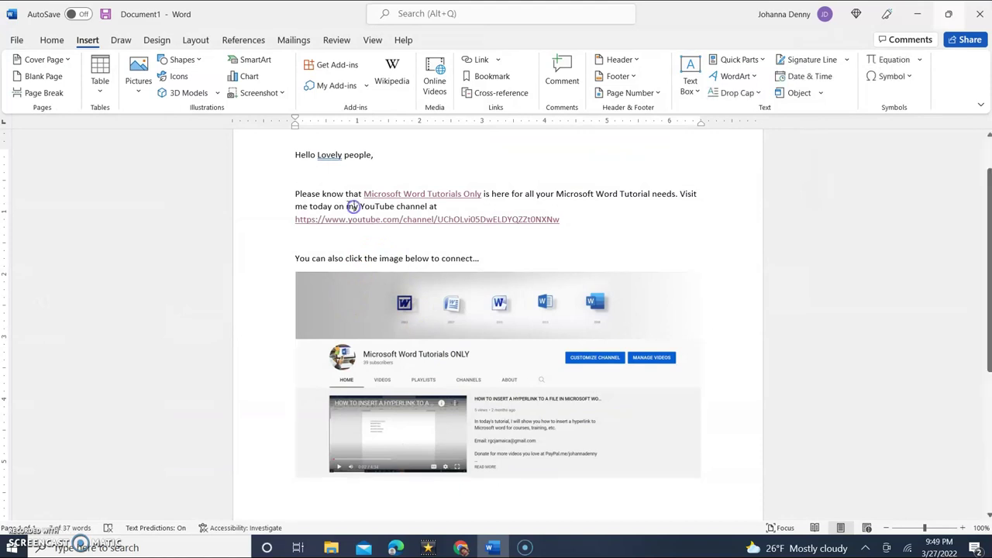
pyautogui.moveTo(328, 193); pyautogui.dragTo(531, 199)
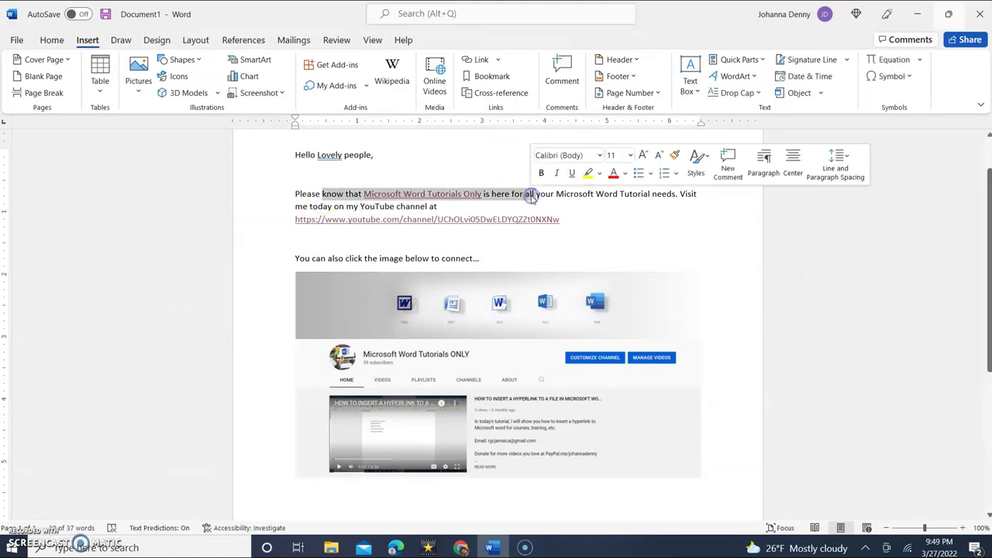
pyautogui.click(406, 240)
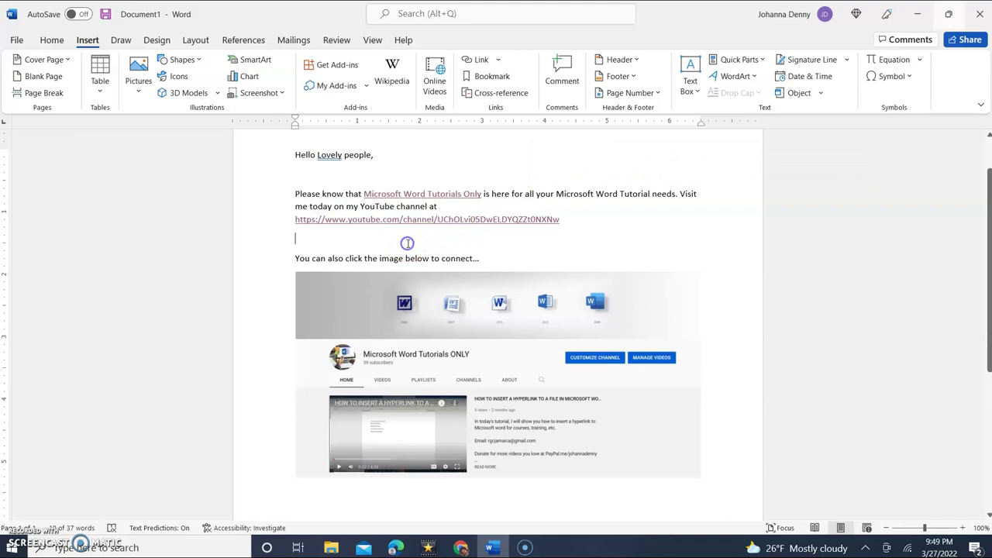
pyautogui.click(385, 338)
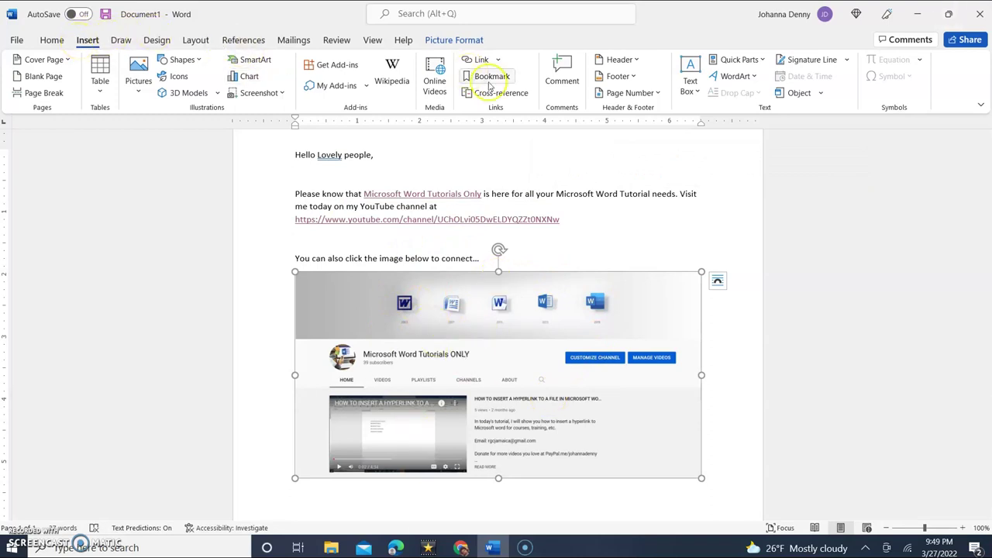
pyautogui.click(478, 60)
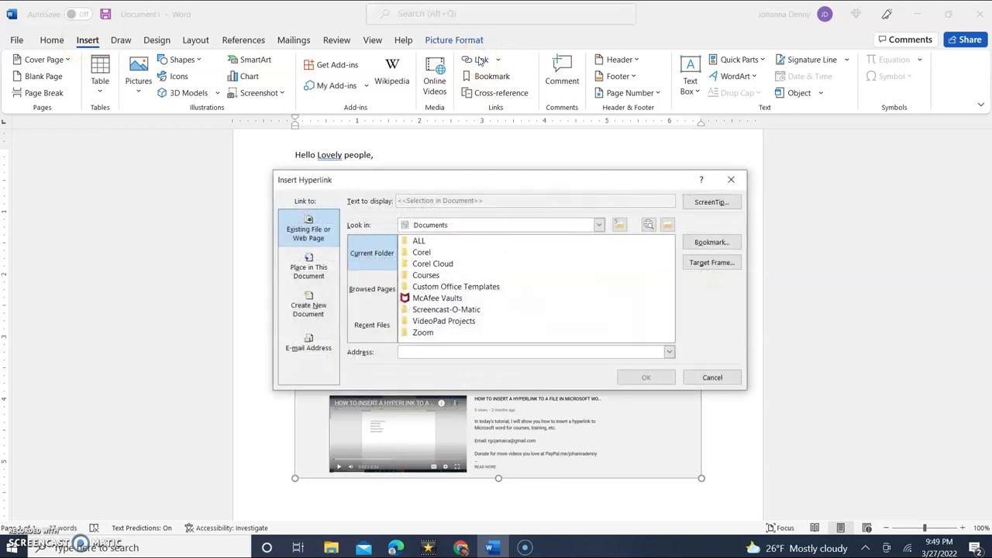
pyautogui.click(306, 237)
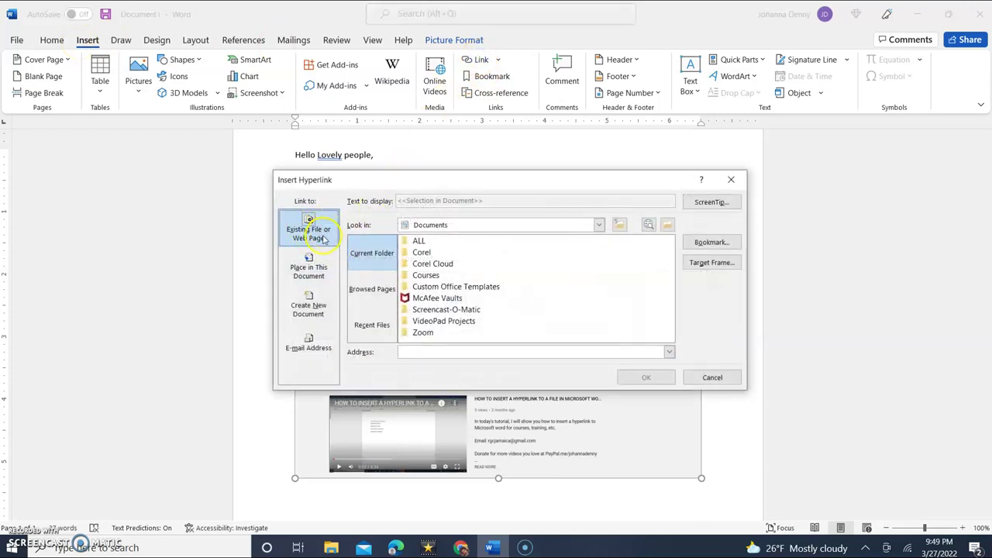
pyautogui.click(461, 547)
# Copy the YouTube channel address from Chrome and go back to Word's hyperlink window.
pyautogui.click(349, 31)
pyautogui.hotkey('ctrl', 'c')
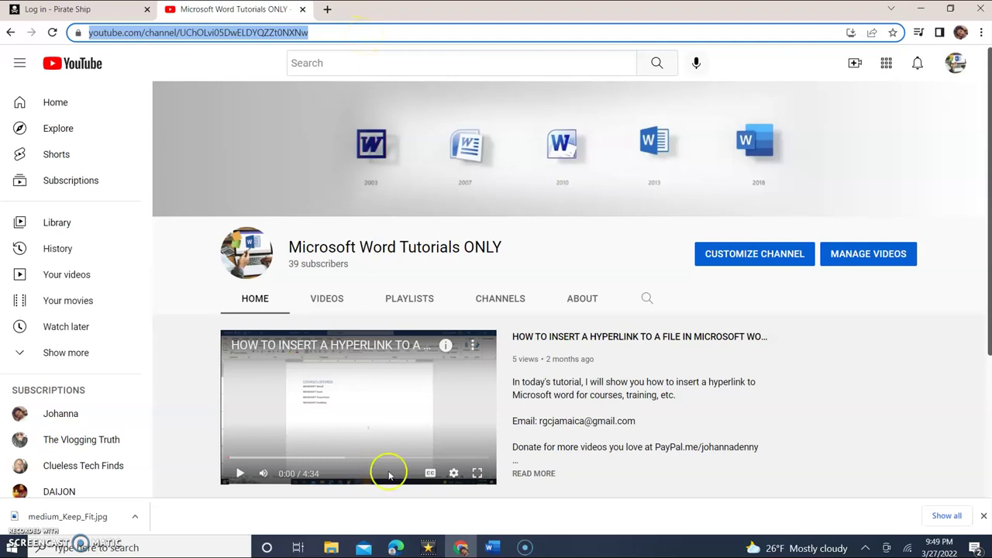
pyautogui.rightClick(241, 33)
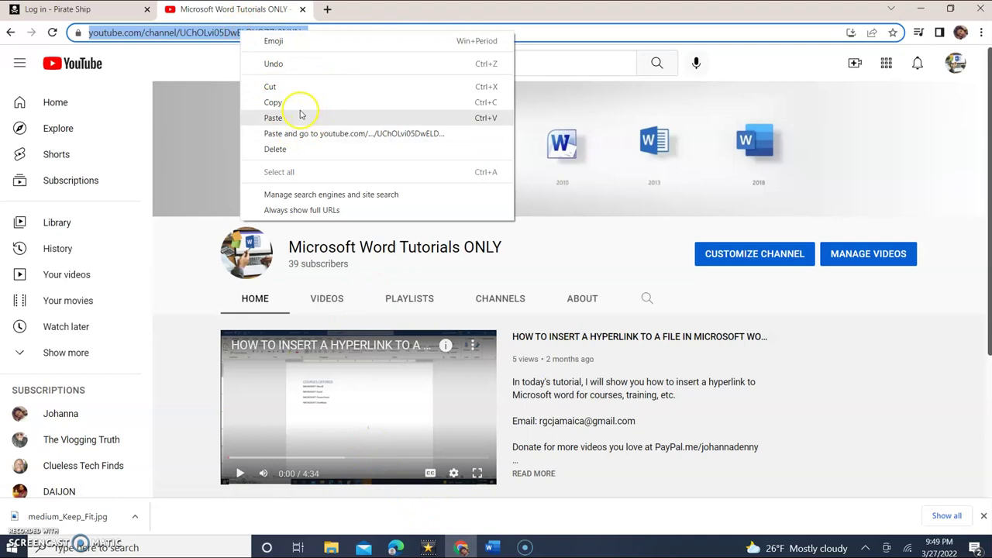
pyautogui.click(273, 103)
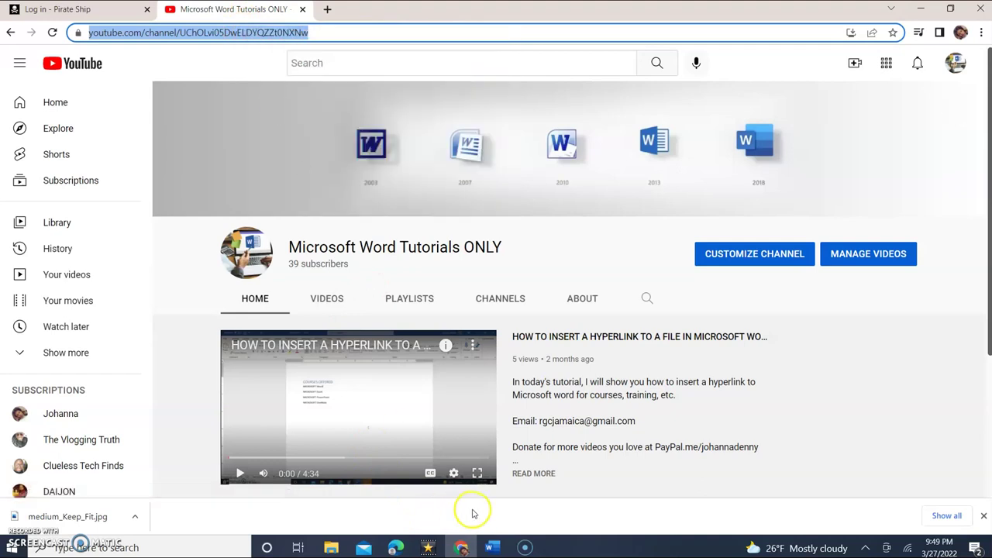
pyautogui.click(489, 547)
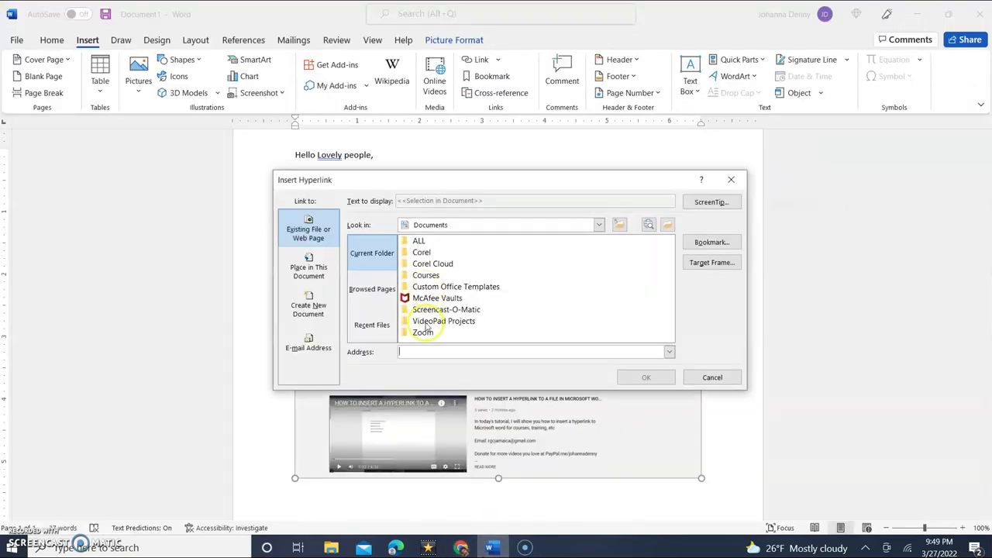
# Paste the channel URL as the image's link, set the target frame to New window, and confirm.
pyautogui.click(426, 353)
pyautogui.rightClick(429, 353)
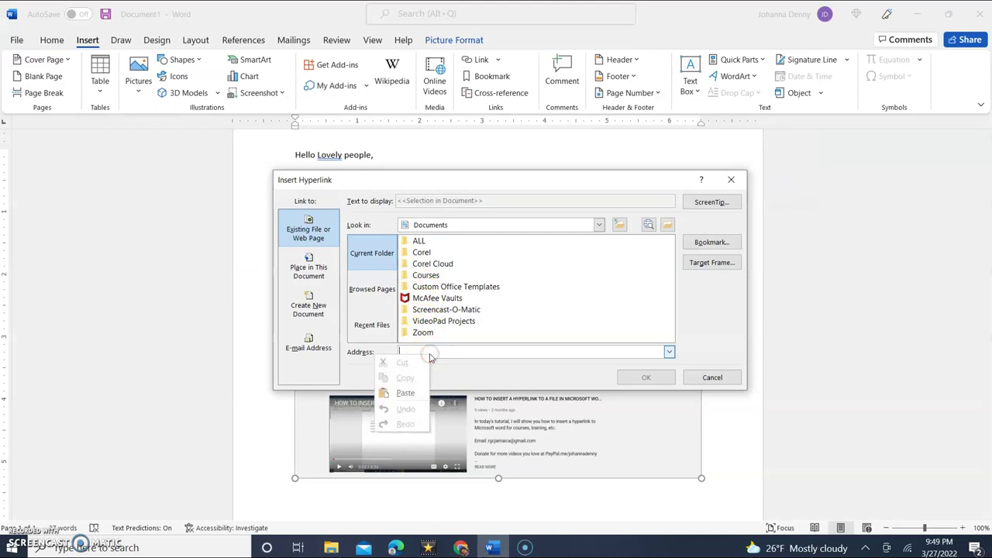
pyautogui.click(408, 392)
pyautogui.click(668, 381)
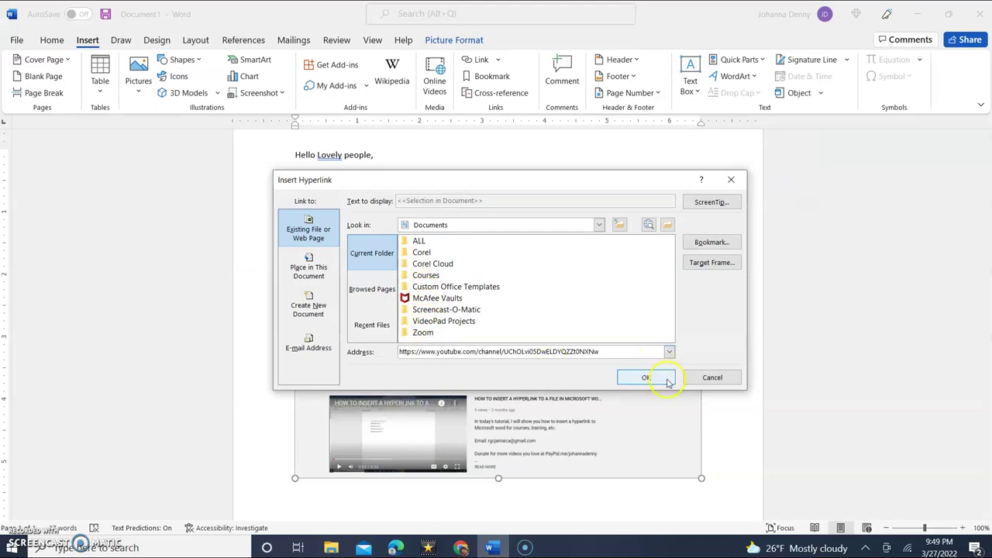
pyautogui.click(710, 264)
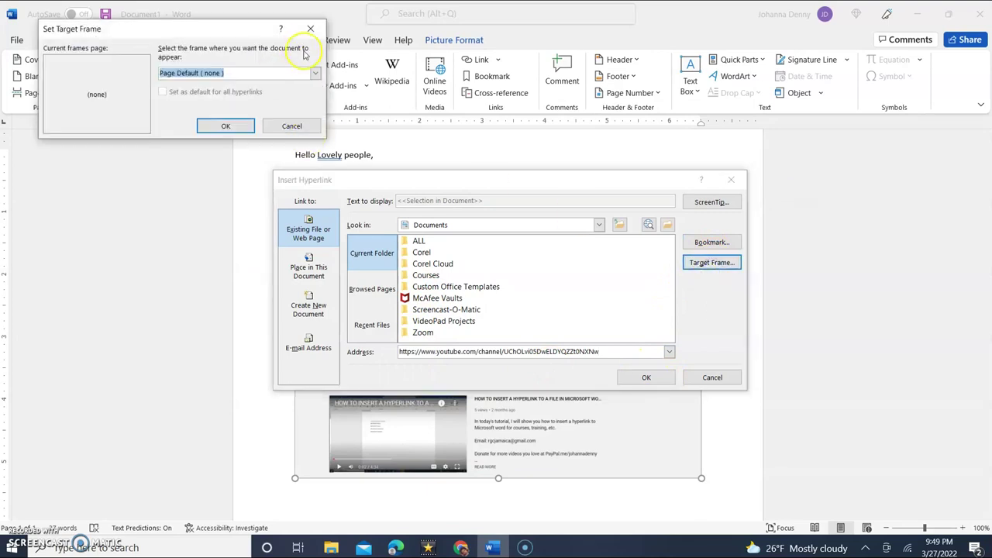
pyautogui.click(315, 72)
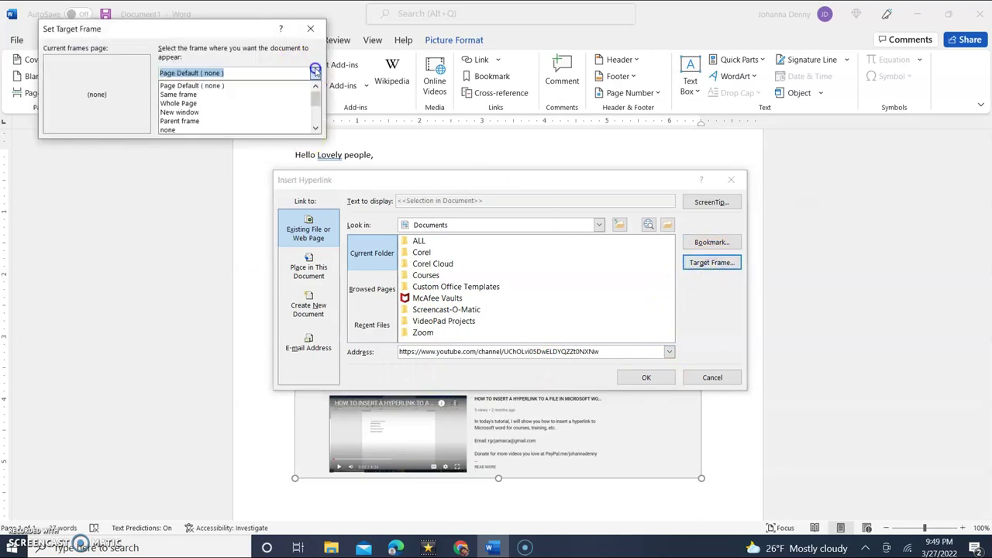
pyautogui.click(180, 112)
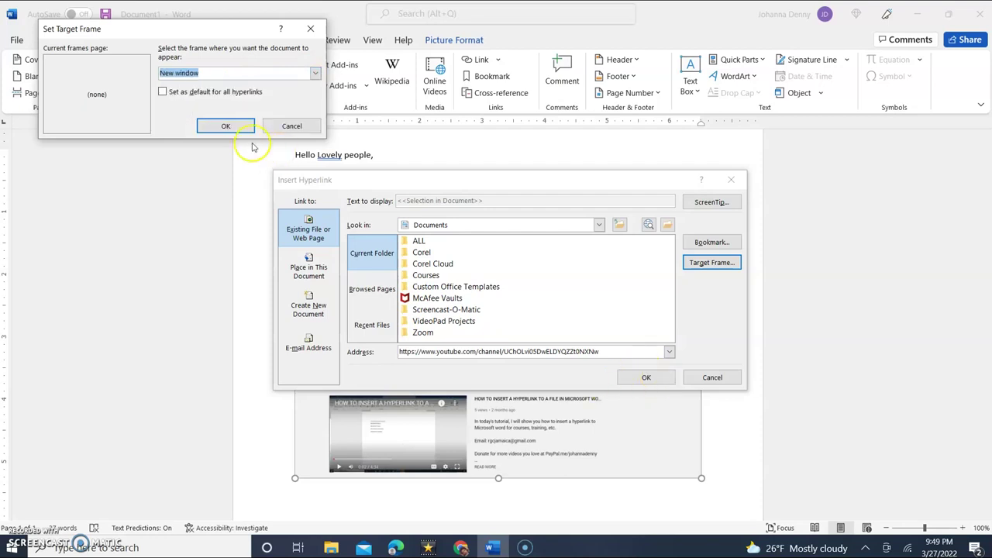
pyautogui.click(226, 126)
pyautogui.click(639, 380)
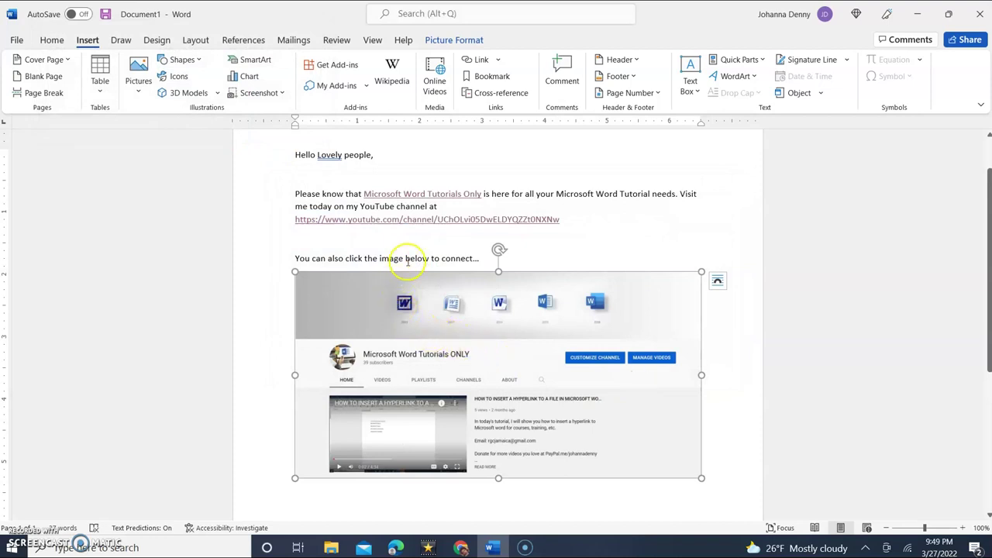
# Deselect the screenshot image to check its new hyperlink.
pyautogui.click(427, 244)
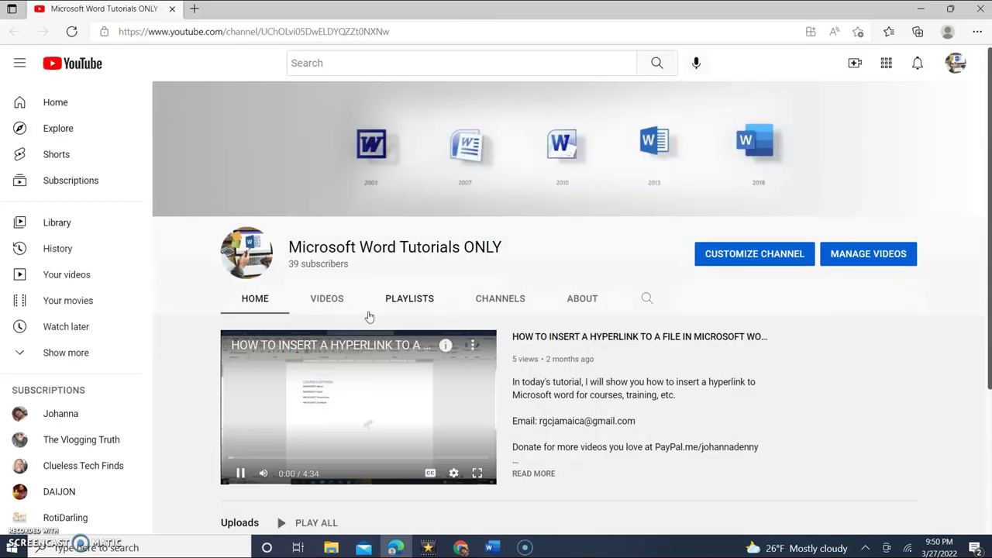
# Pause the autoplaying featured video on the YouTube channel page in Edge.
pyautogui.click(241, 473)
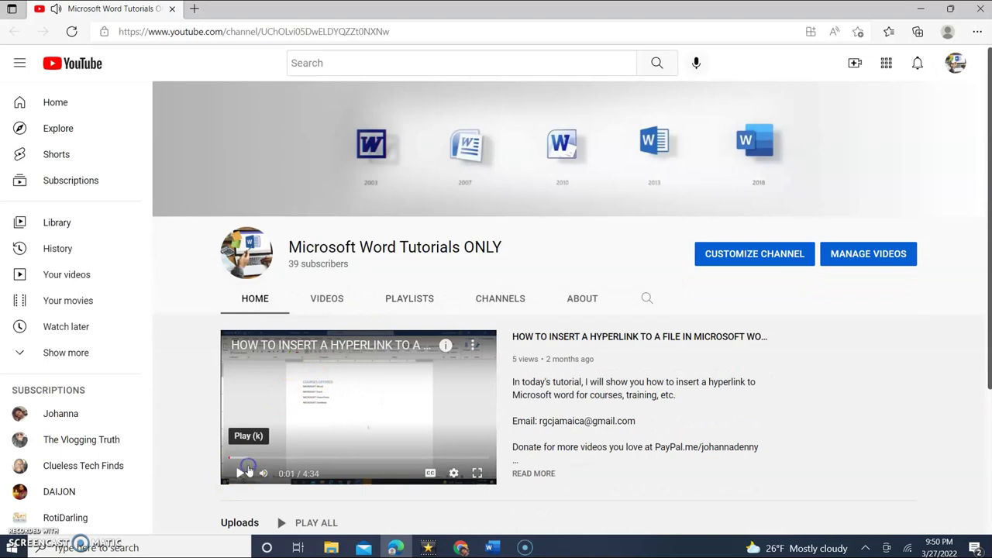